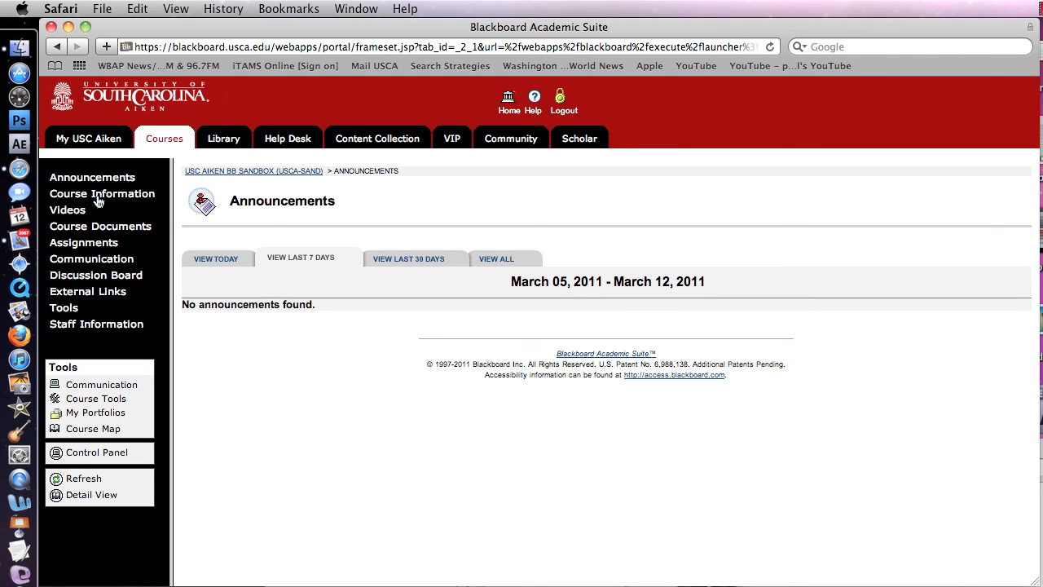
# Create a new item in the Course Information content area, named "Course Syllabus" with a pinkish-red name color.
pyautogui.click(98, 201)
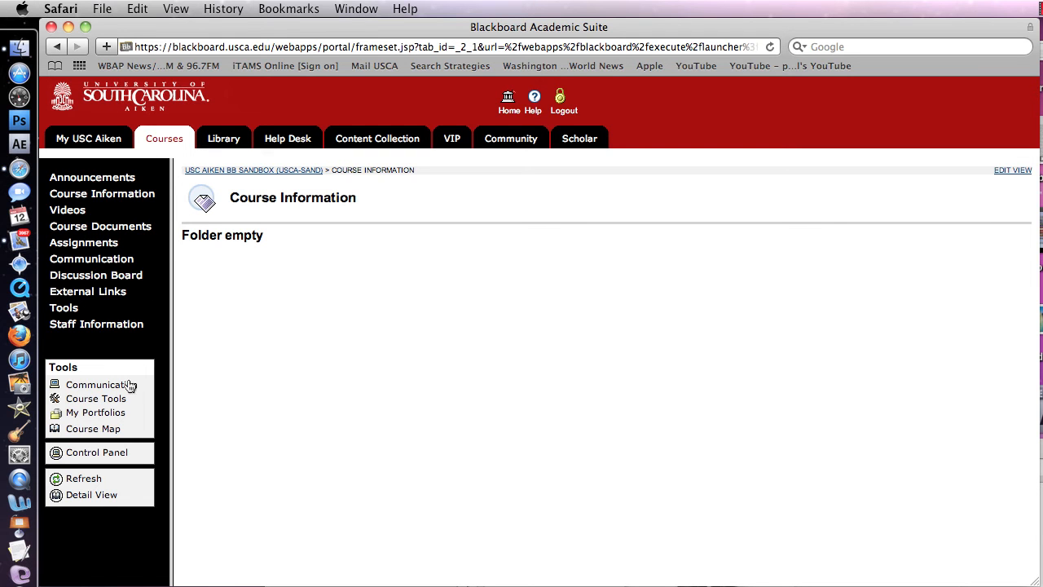
pyautogui.click(84, 455)
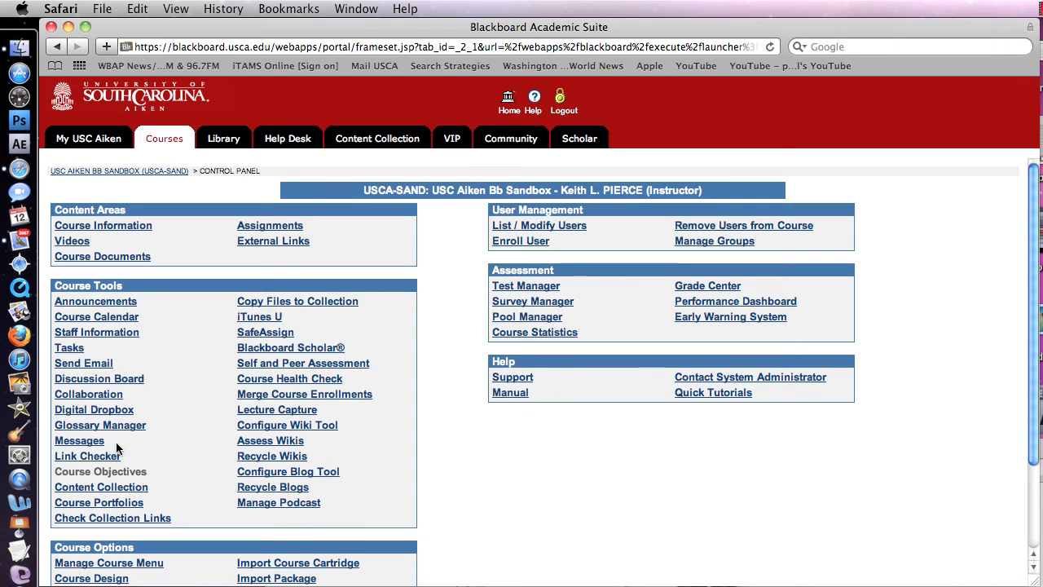
pyautogui.click(78, 227)
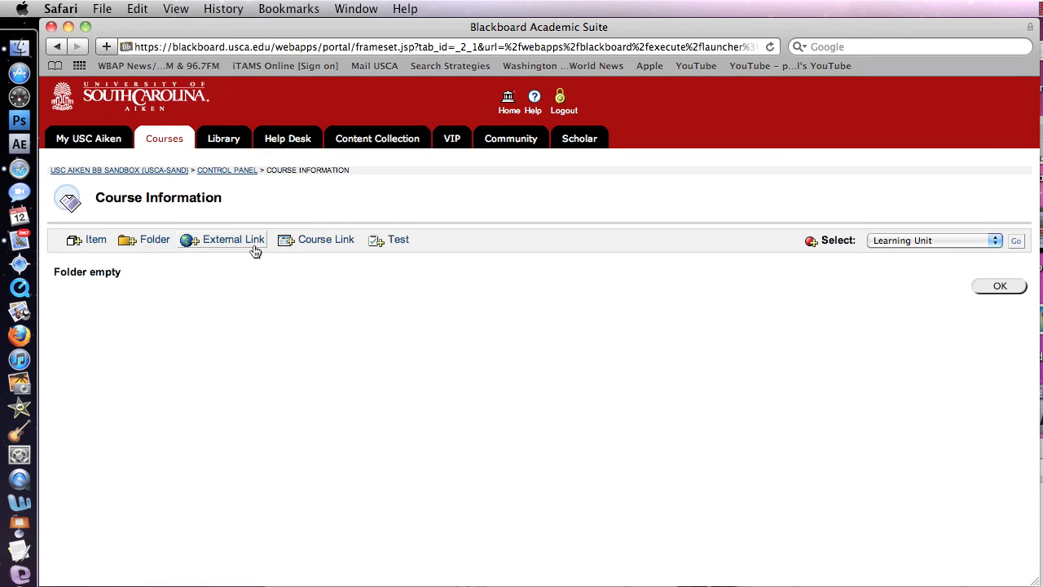
pyautogui.click(90, 245)
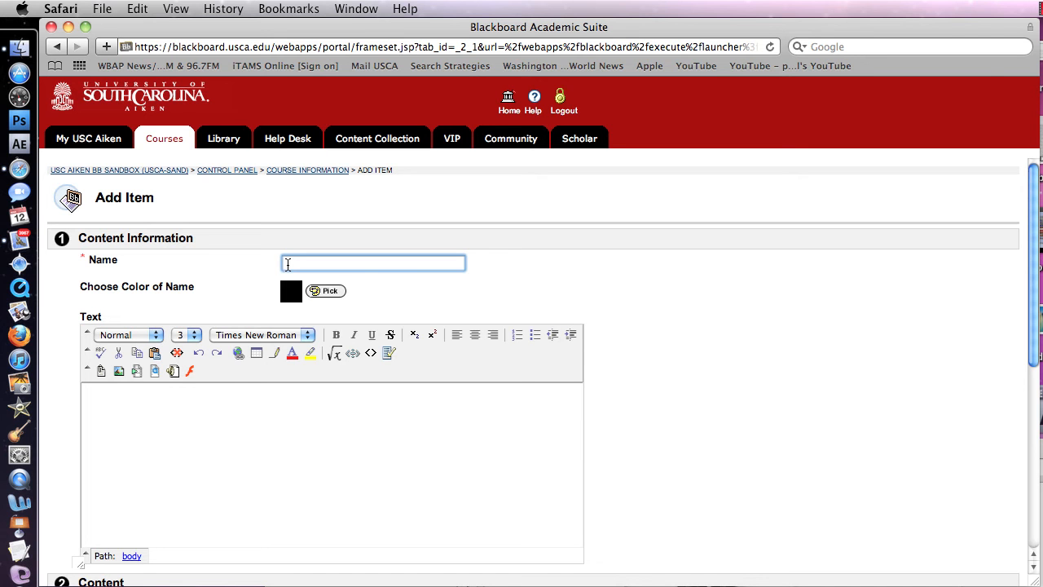
pyautogui.write('Course Syllabus')
pyautogui.click(326, 292)
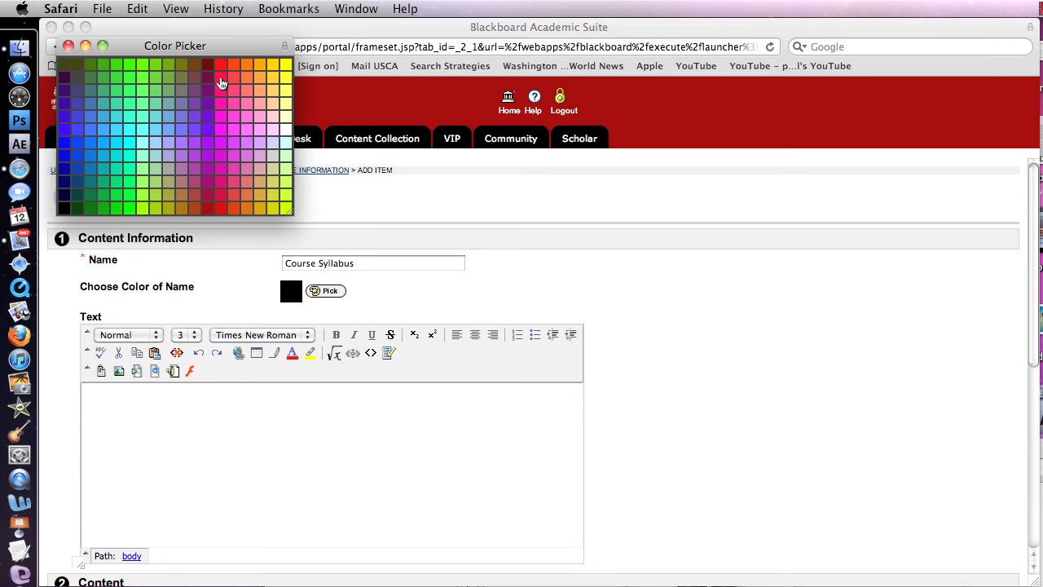
pyautogui.click(227, 87)
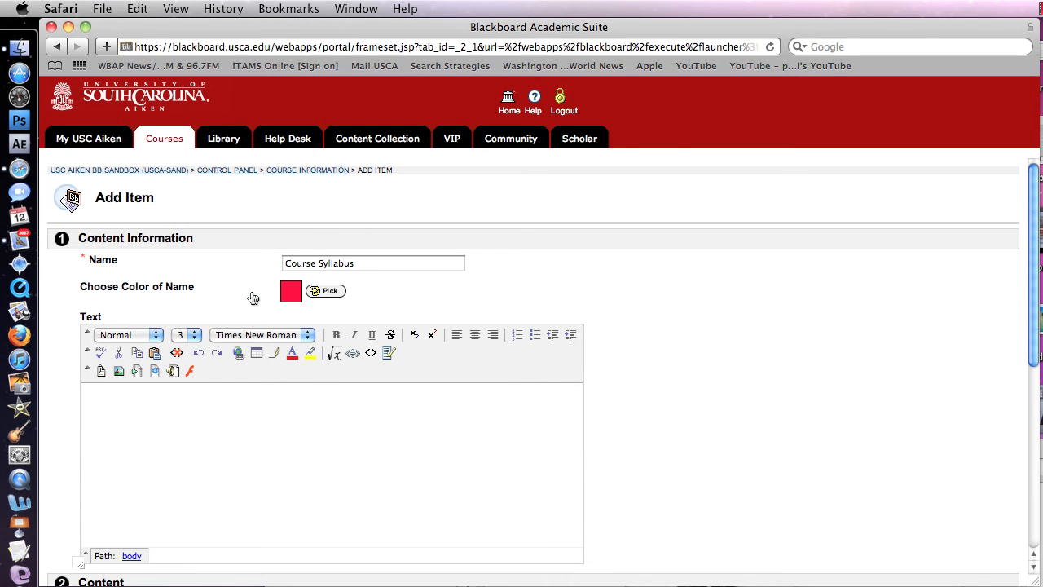
# Enter "This is the course syllabus." as the item's text.
pyautogui.click(97, 399)
pyautogui.write('This is the course')
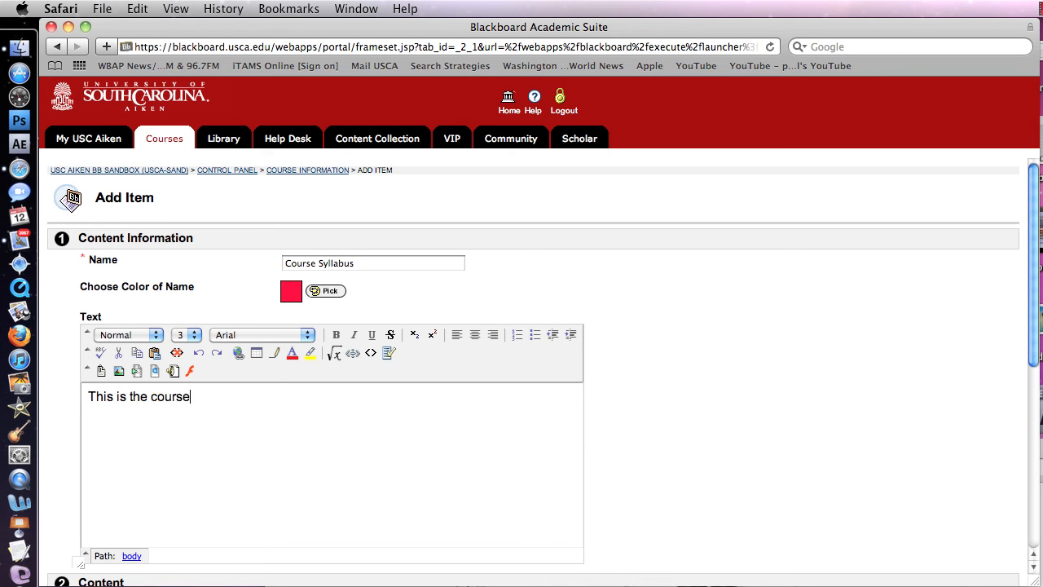
pyautogui.write(' syllabus.')
# Attach the local file Syllabus.doc from the AEET 793 folder to the item.
pyautogui.scroll(-2, 340, 366)
pyautogui.scroll(-8, 342, 376)
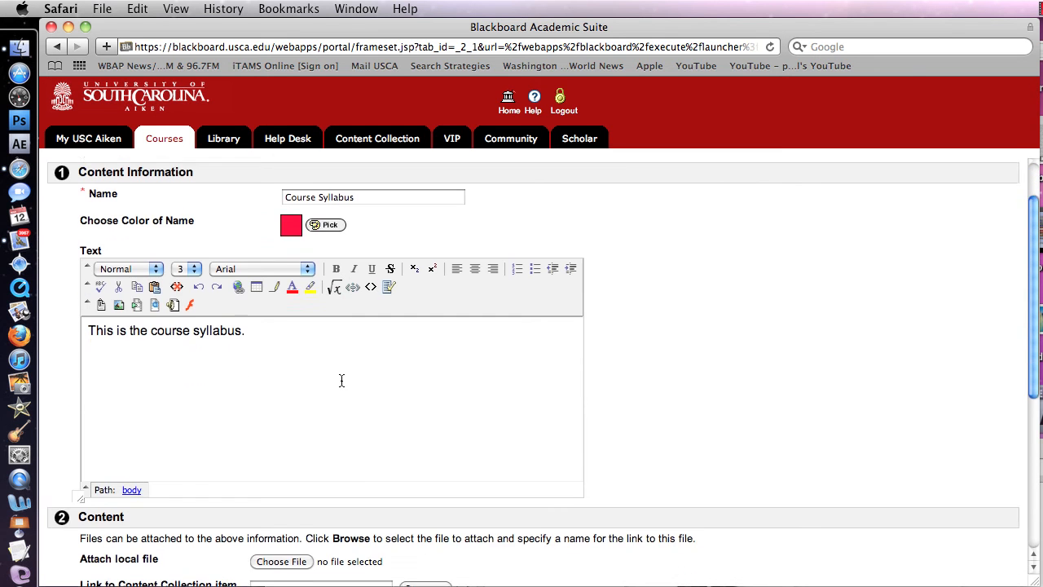
pyautogui.scroll(-3, 340, 383)
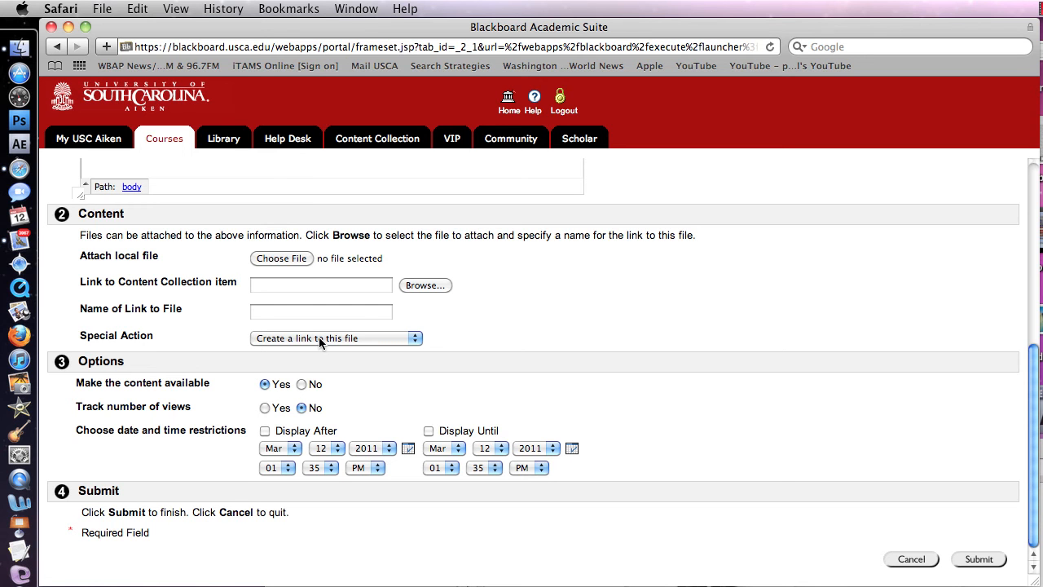
pyautogui.click(281, 258)
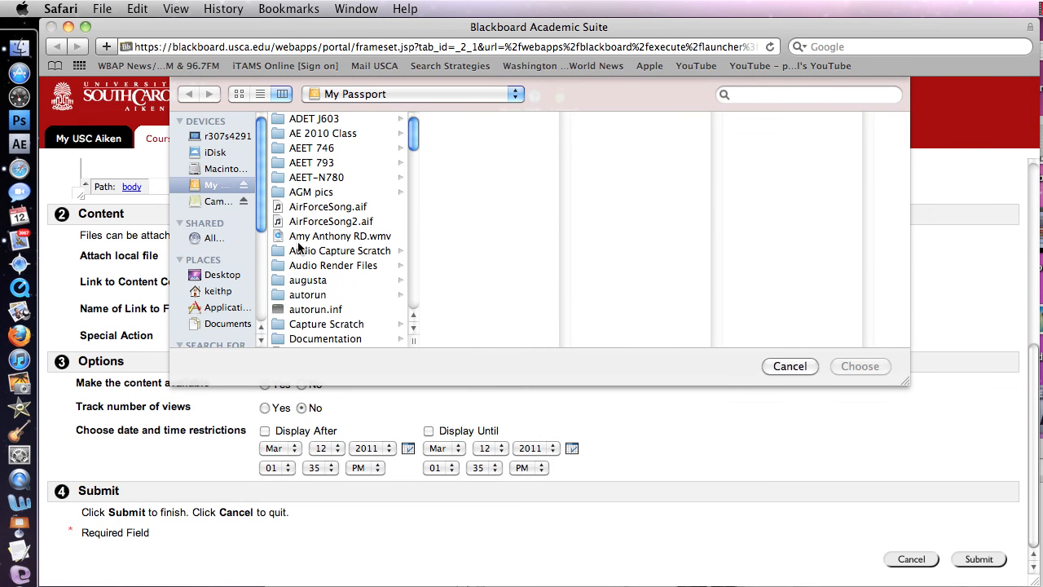
pyautogui.click(283, 165)
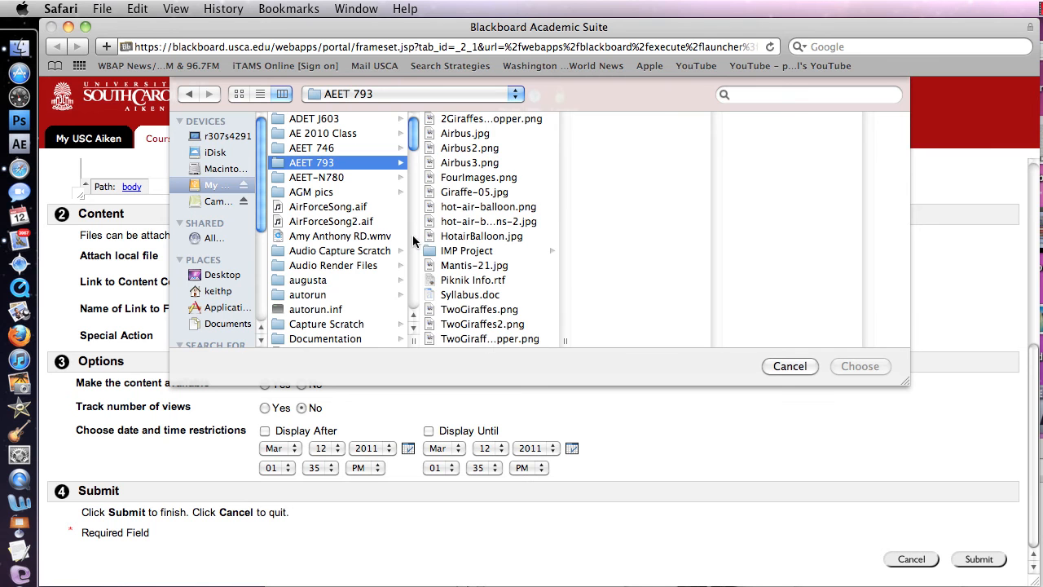
pyautogui.click(444, 253)
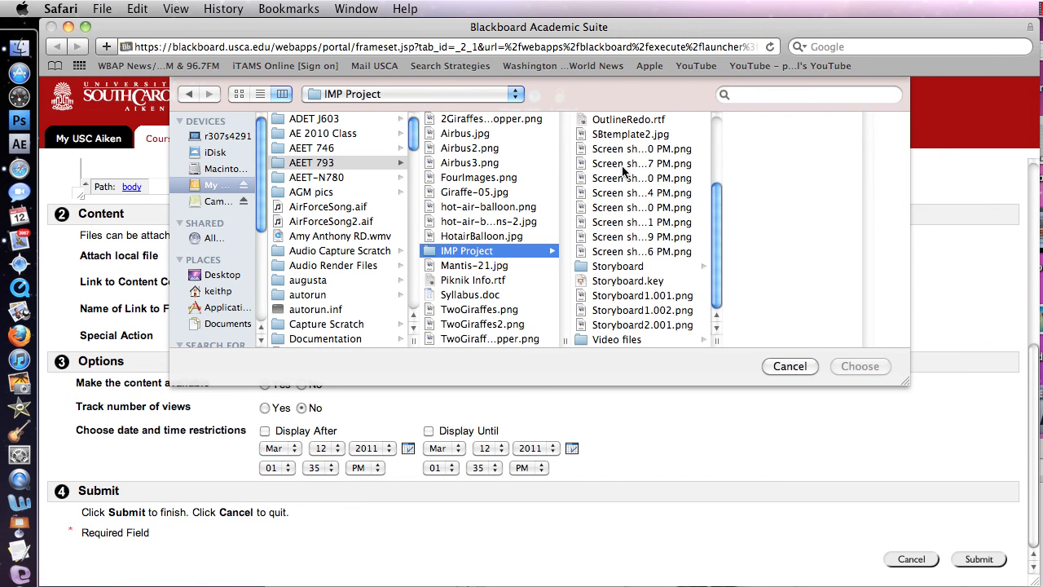
pyautogui.press('Left')
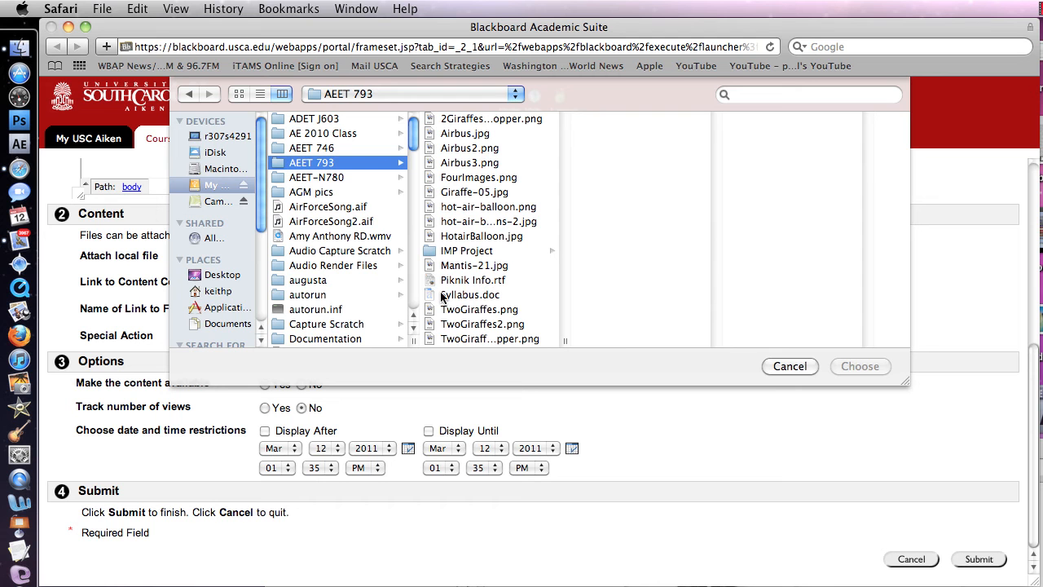
pyautogui.click(428, 294)
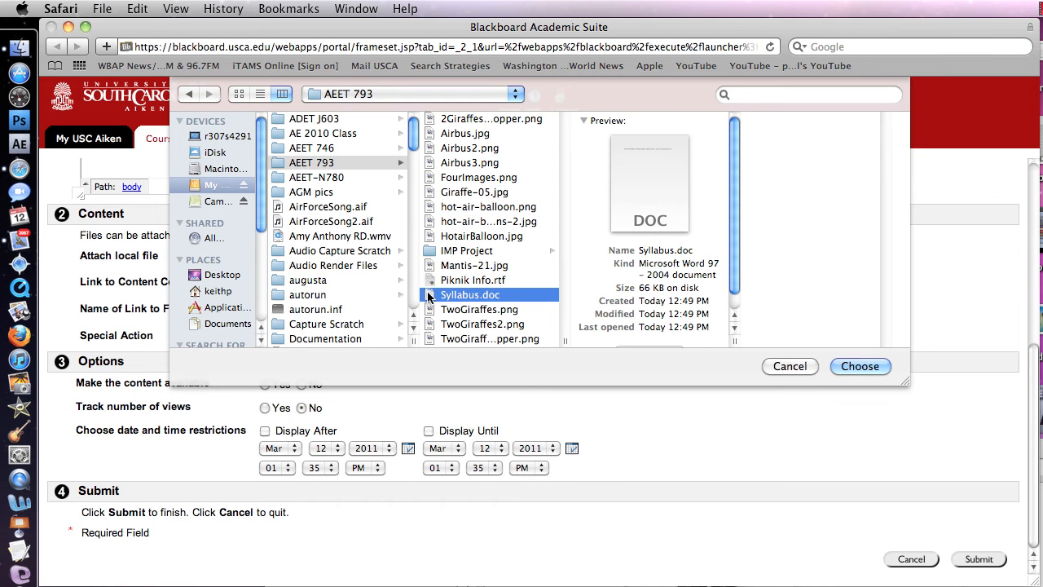
pyautogui.click(858, 369)
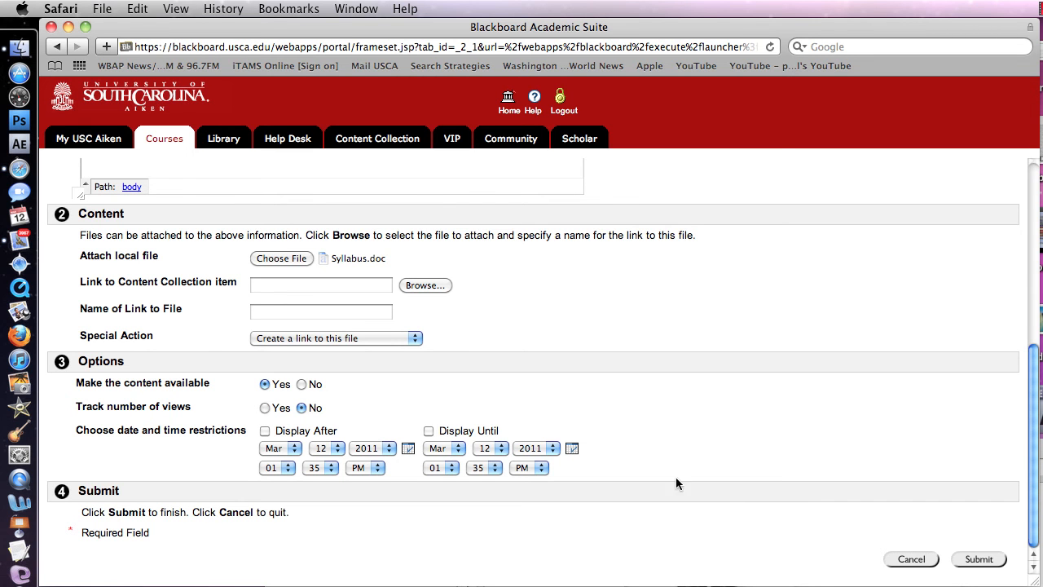
# Submit the Course Syllabus item and view the Course Information page in the course itself.
pyautogui.click(986, 560)
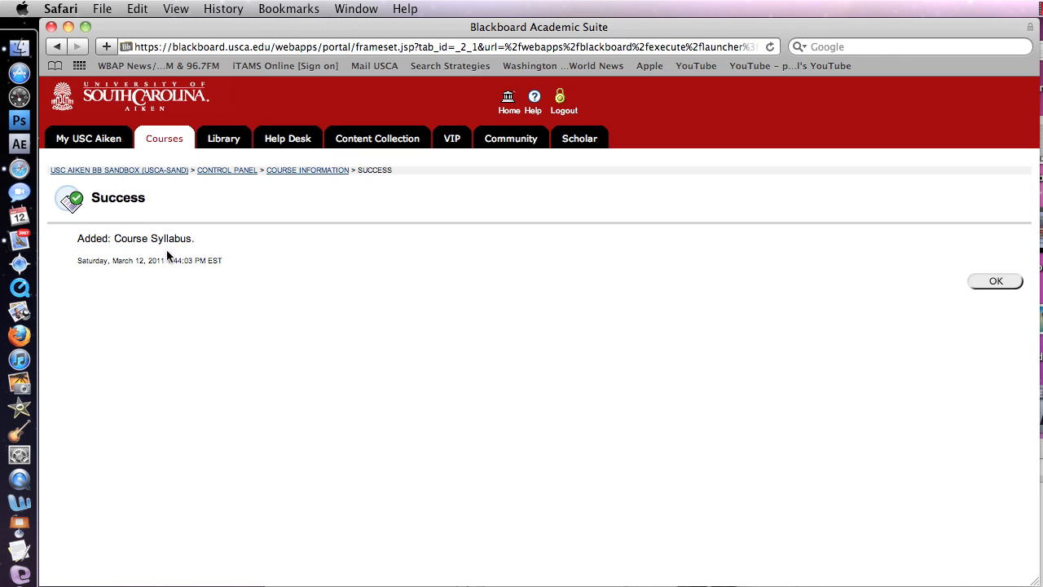
pyautogui.click(996, 281)
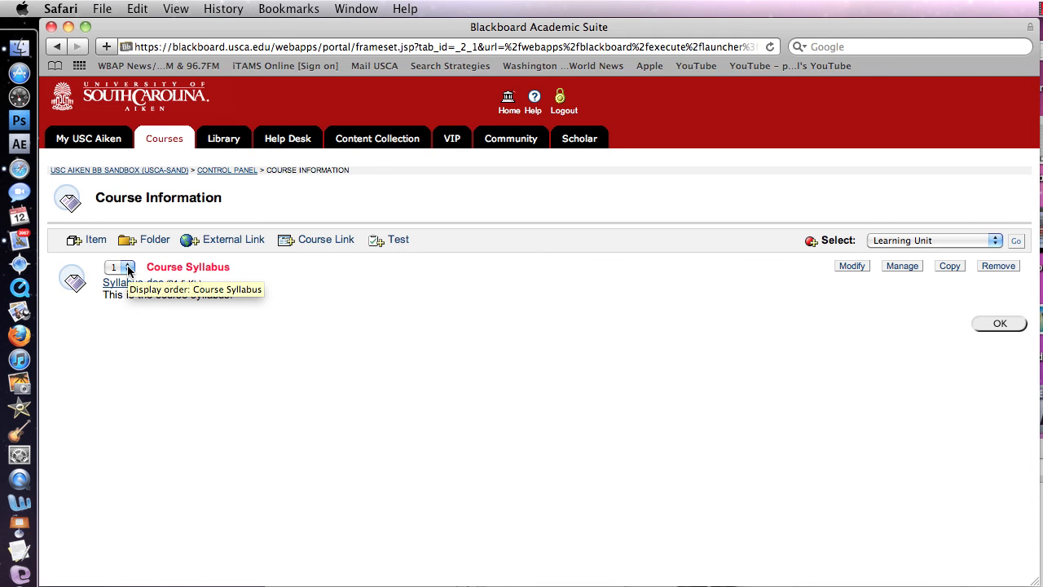
pyautogui.click(996, 326)
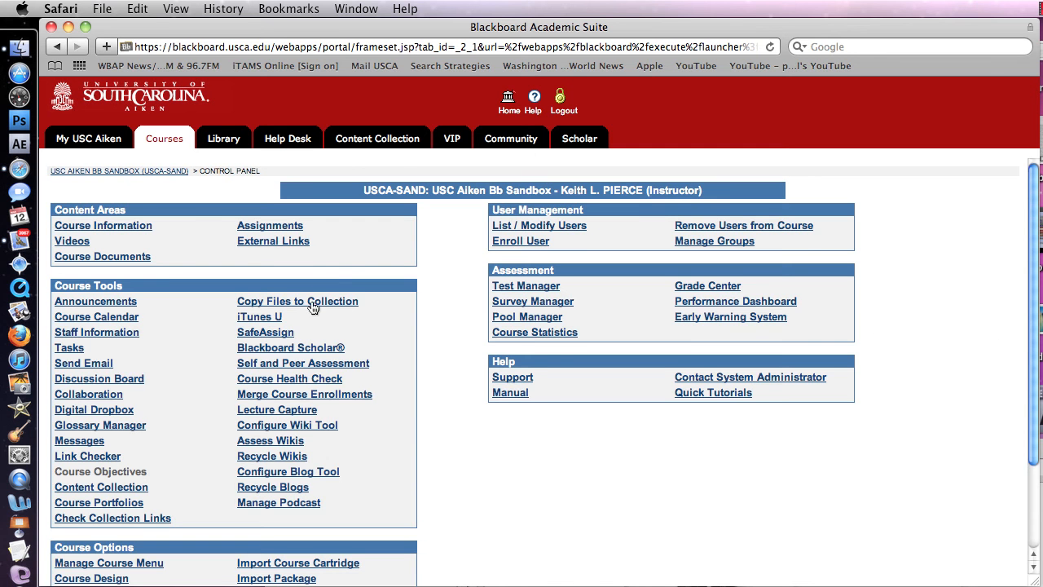
pyautogui.click(173, 171)
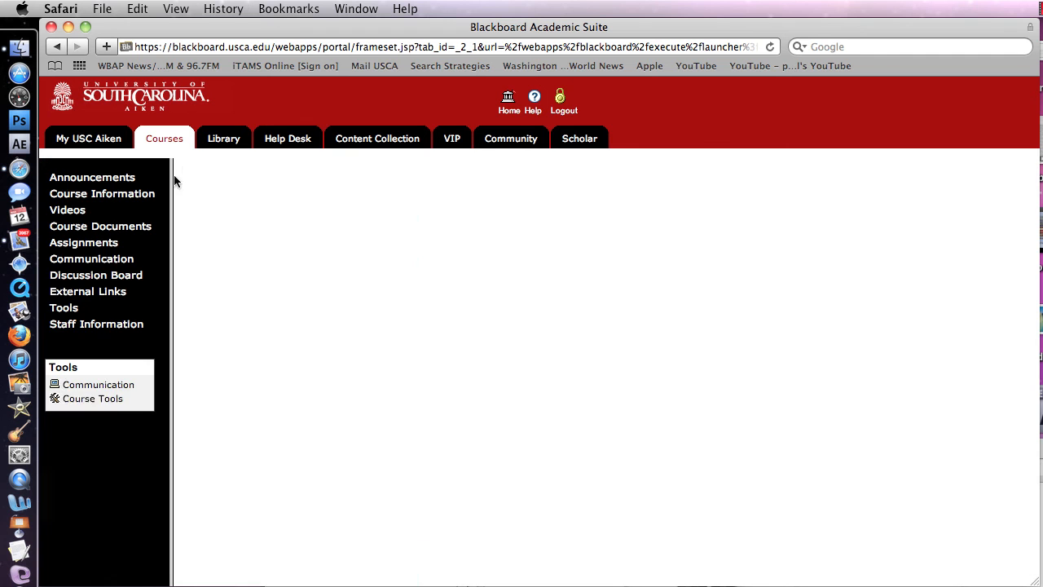
pyautogui.click(157, 193)
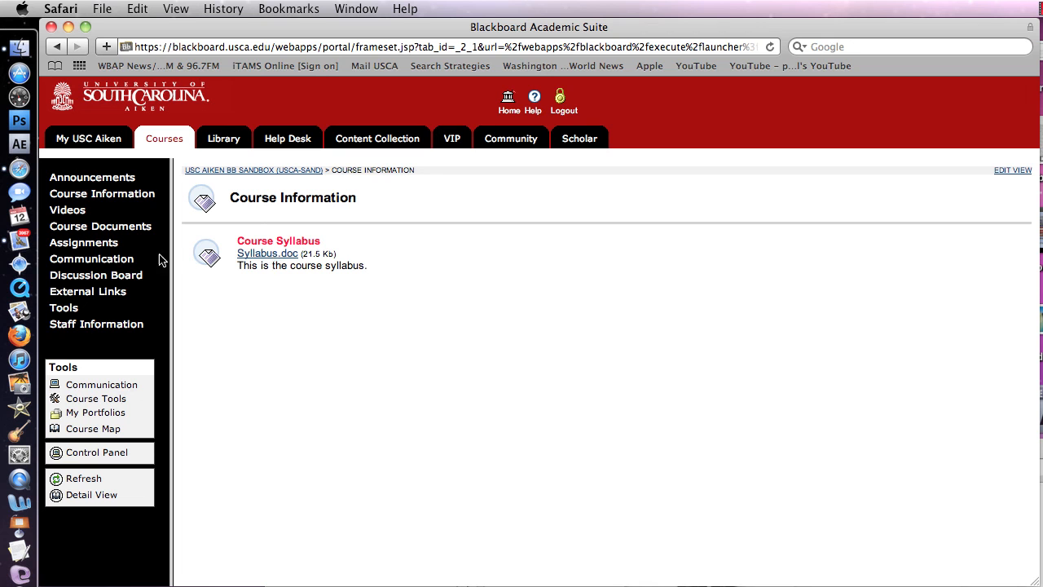
# Add the existing test "Test #1" to the Assignments content area and return to the Assignments list.
pyautogui.click(101, 244)
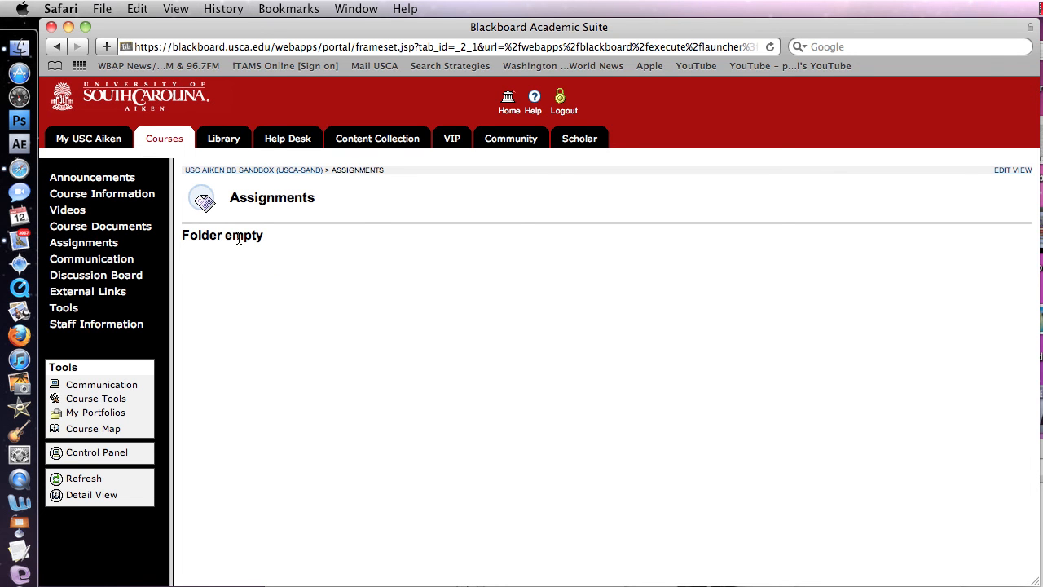
pyautogui.click(88, 454)
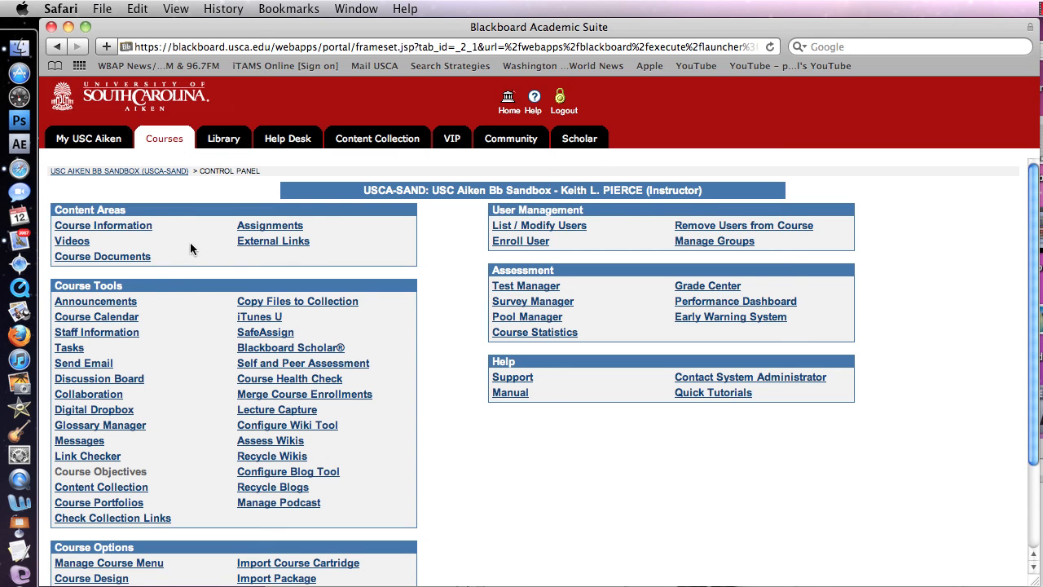
pyautogui.click(252, 227)
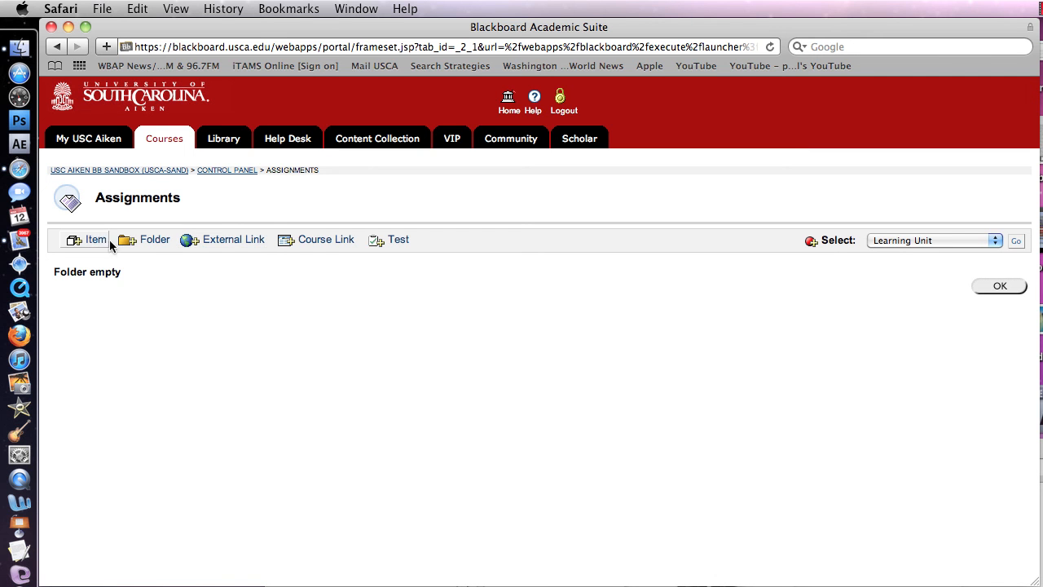
pyautogui.click(395, 241)
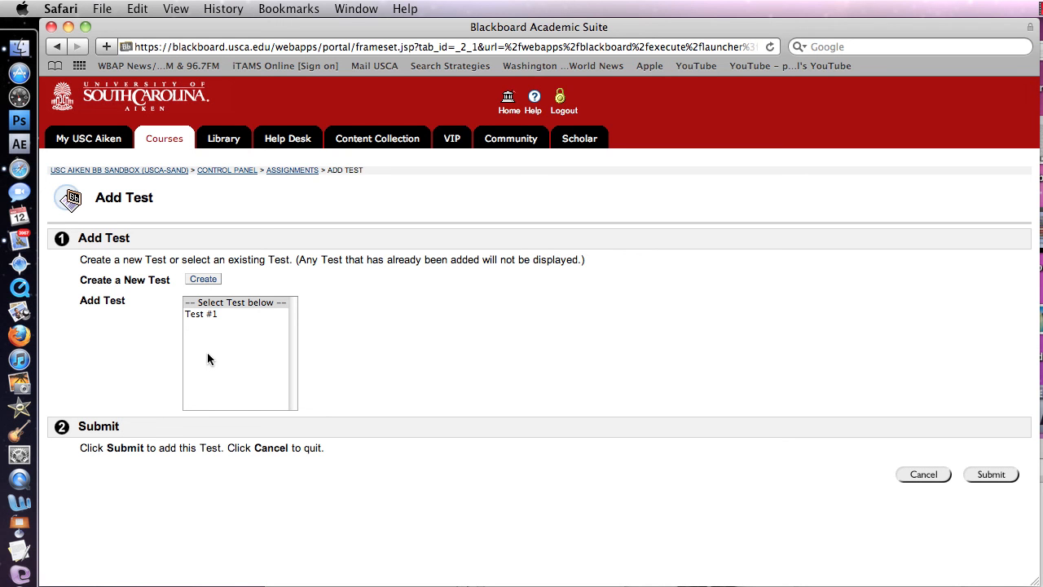
pyautogui.click(201, 318)
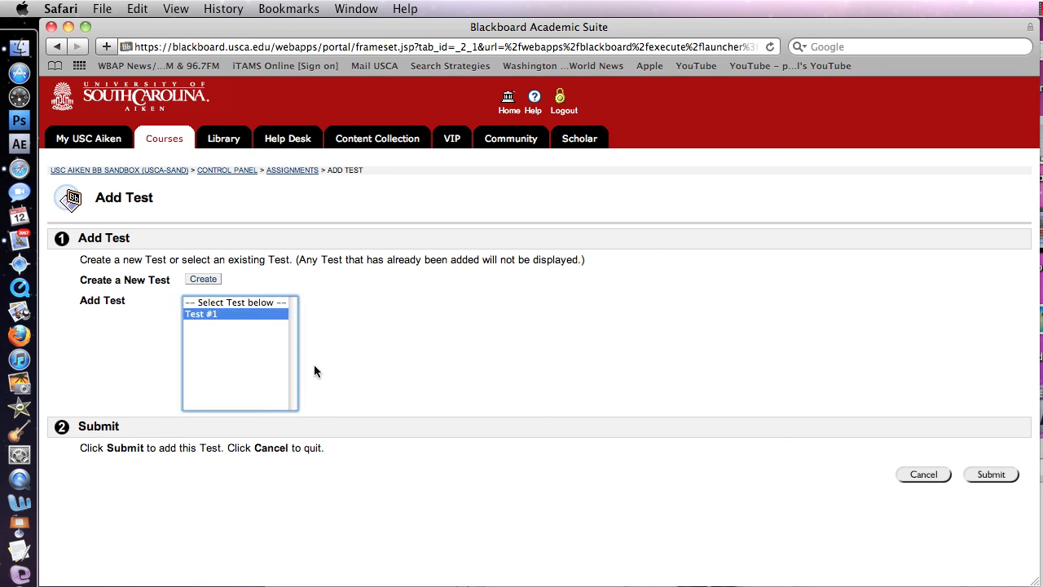
pyautogui.click(991, 474)
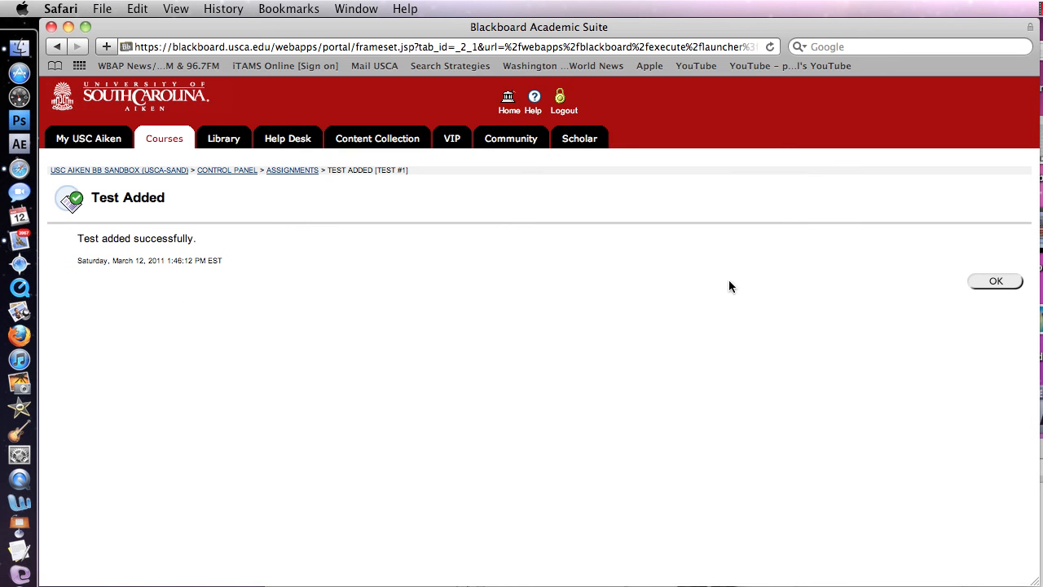
pyautogui.click(1001, 283)
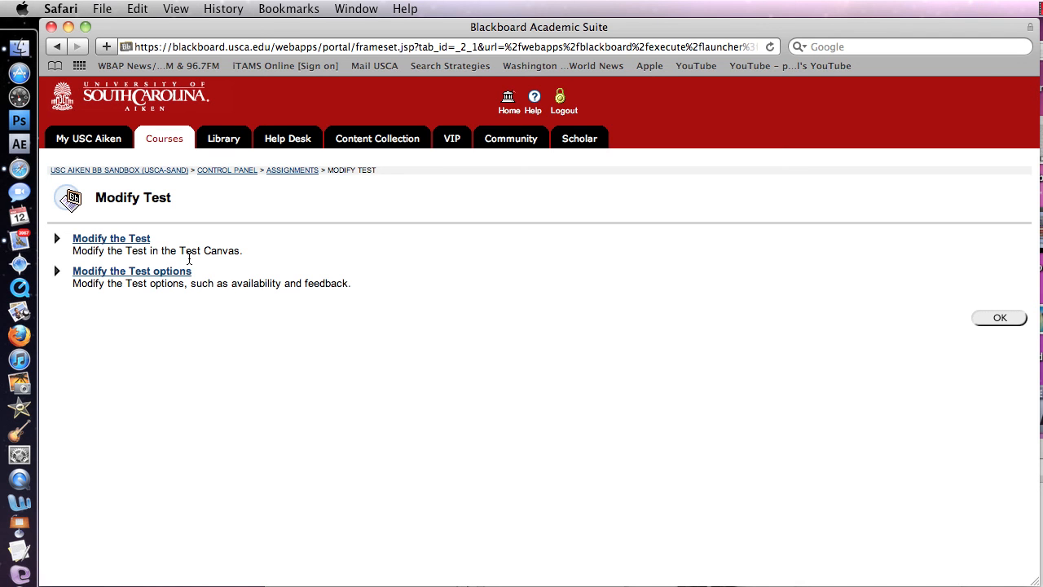
pyautogui.click(992, 318)
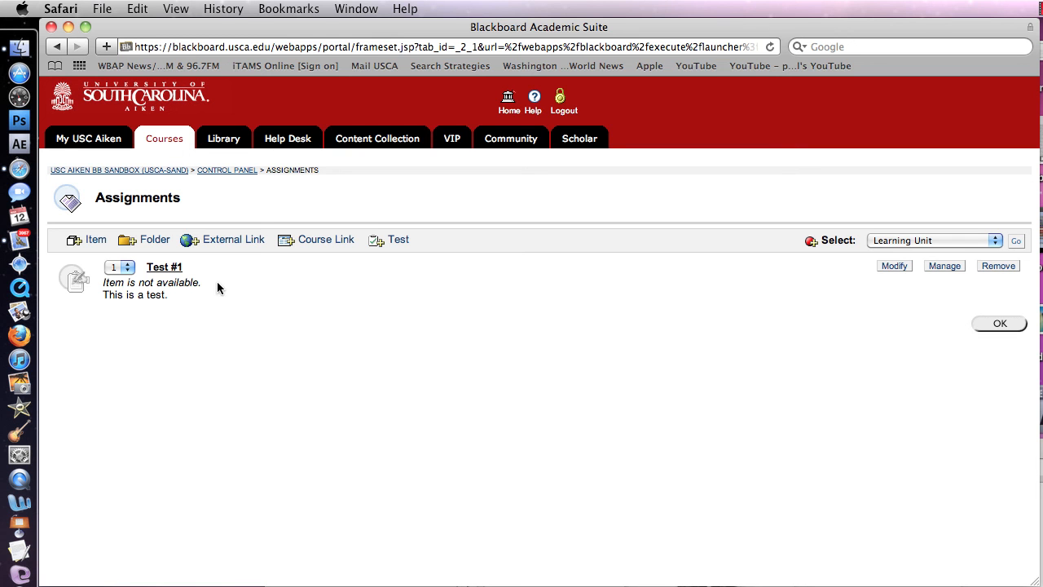
# Make the link to Test #1 available in its test options and submit the change.
pyautogui.click(895, 267)
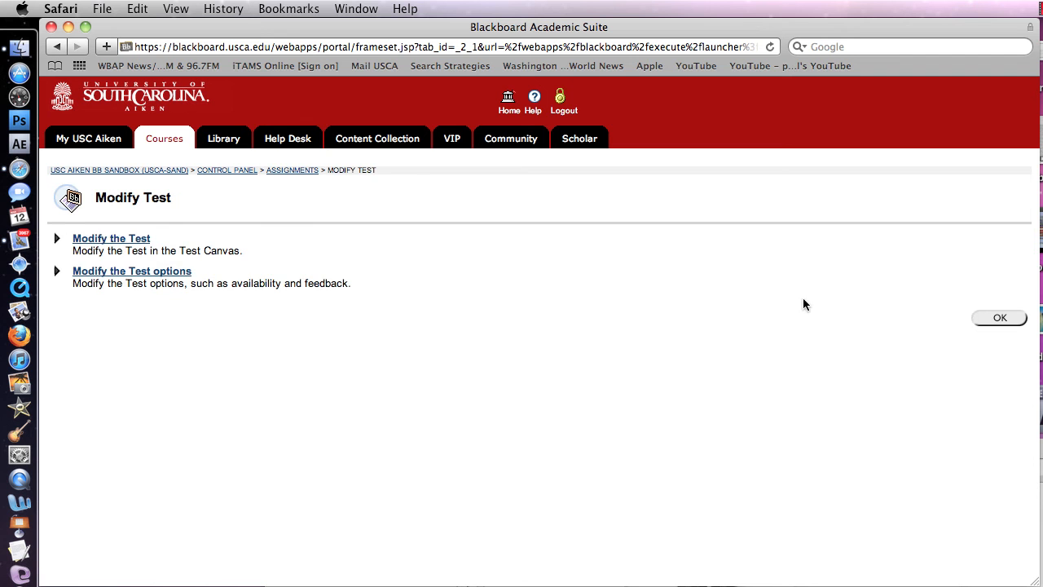
pyautogui.click(100, 272)
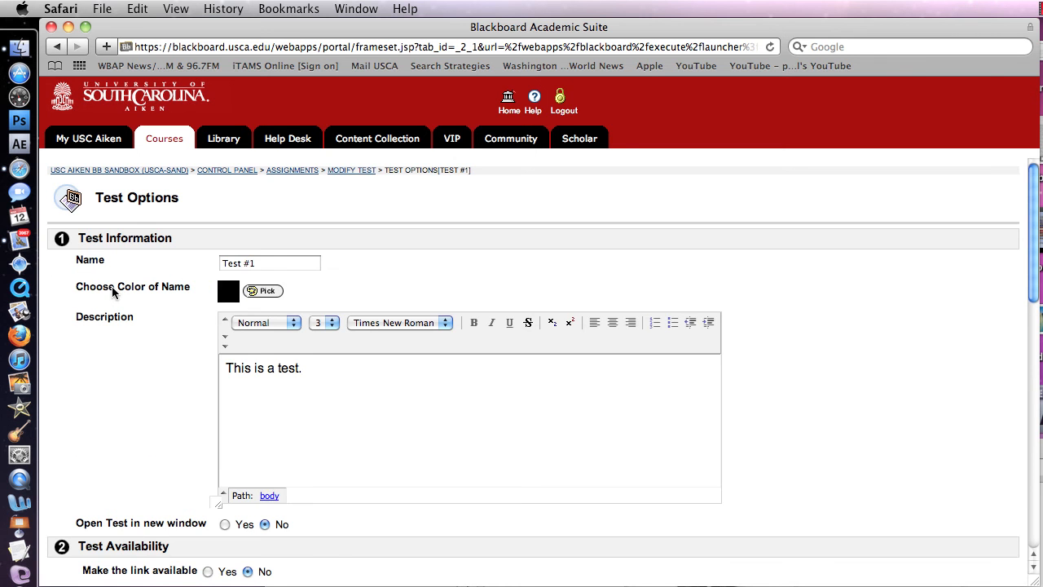
pyautogui.scroll(-10, 115, 319)
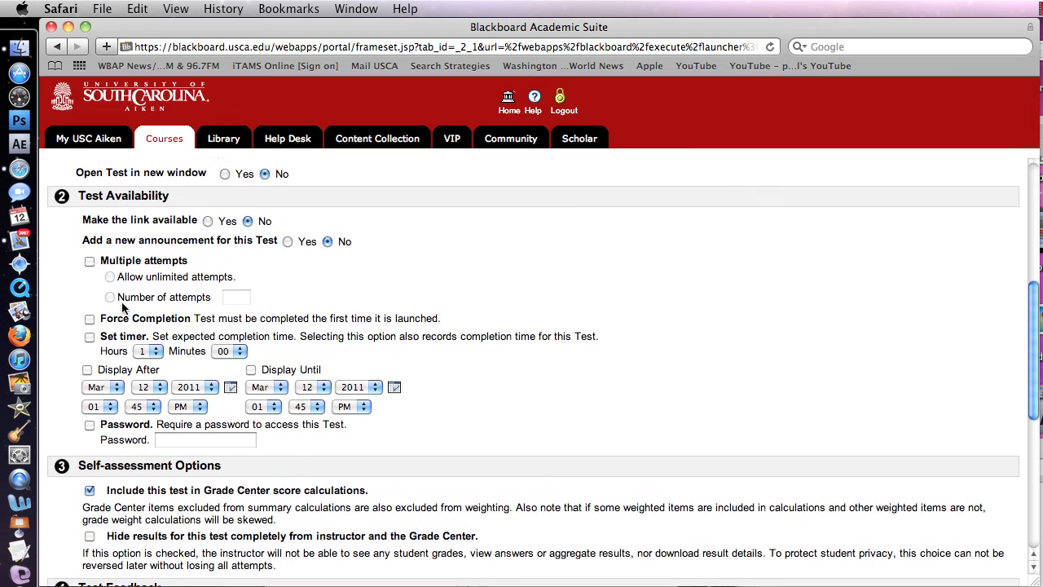
pyautogui.scroll(1, 122, 306)
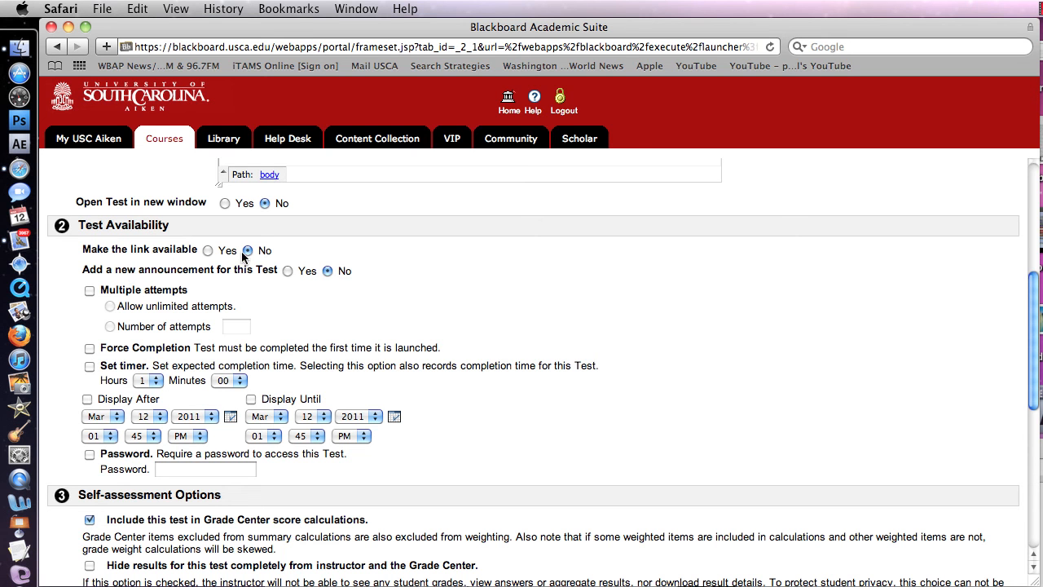
pyautogui.click(210, 251)
pyautogui.scroll(-5, 758, 341)
pyautogui.scroll(-2, 767, 339)
pyautogui.click(982, 561)
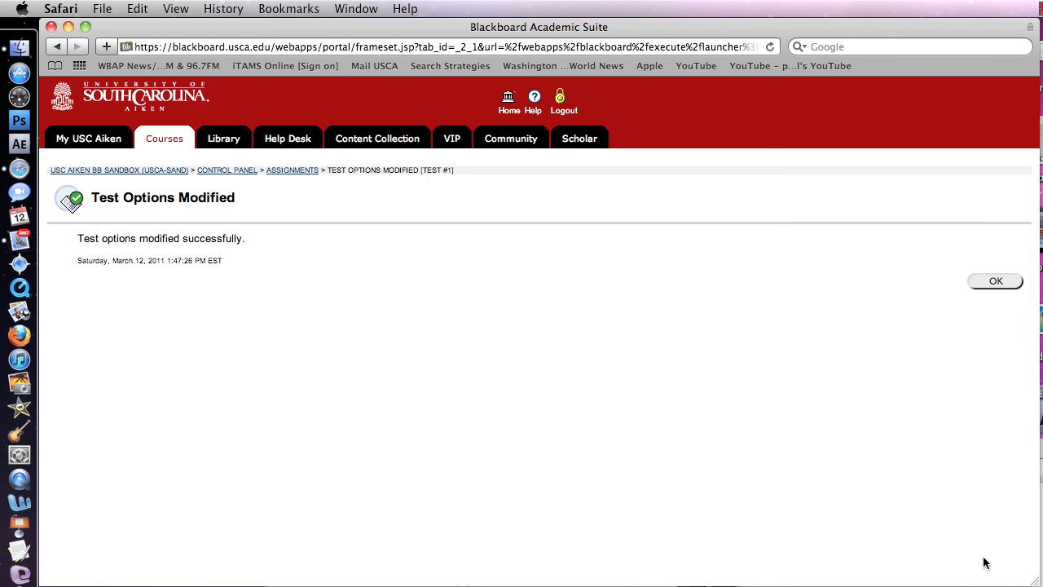
pyautogui.click(995, 280)
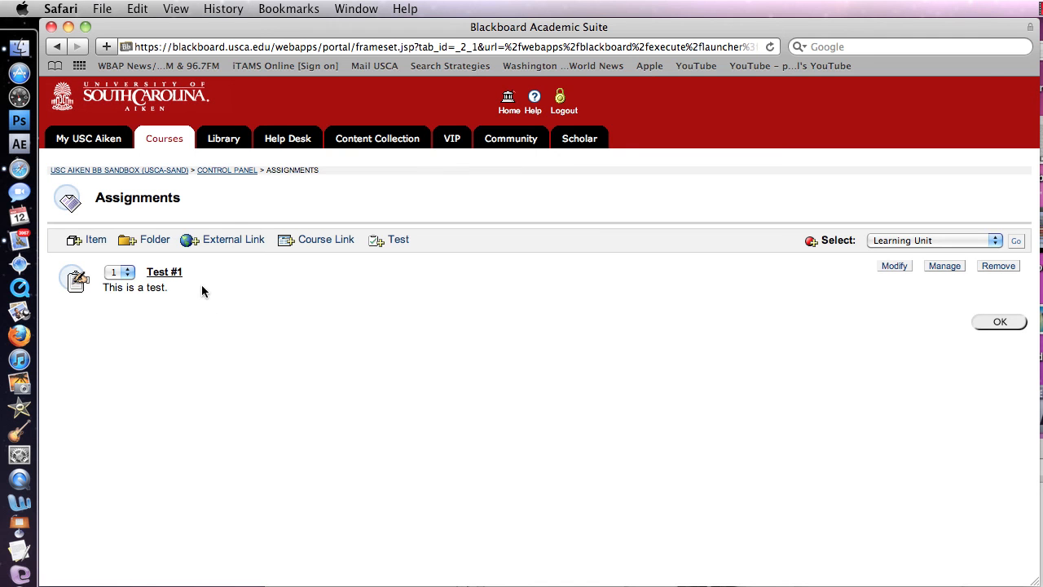
# Begin Test #1 from the Assignments list and look over its questions in the preview.
pyautogui.click(160, 276)
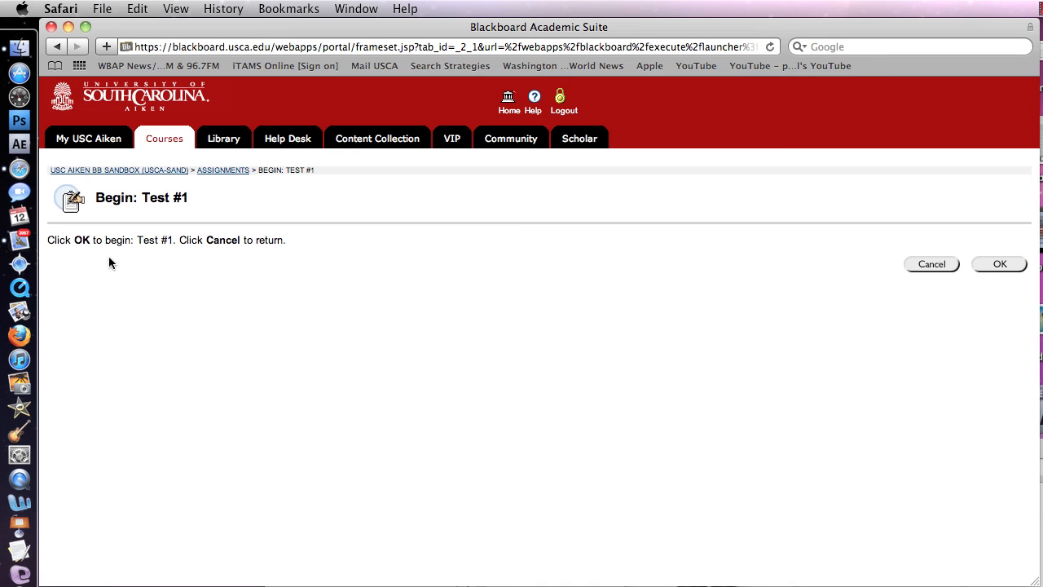
pyautogui.click(1000, 264)
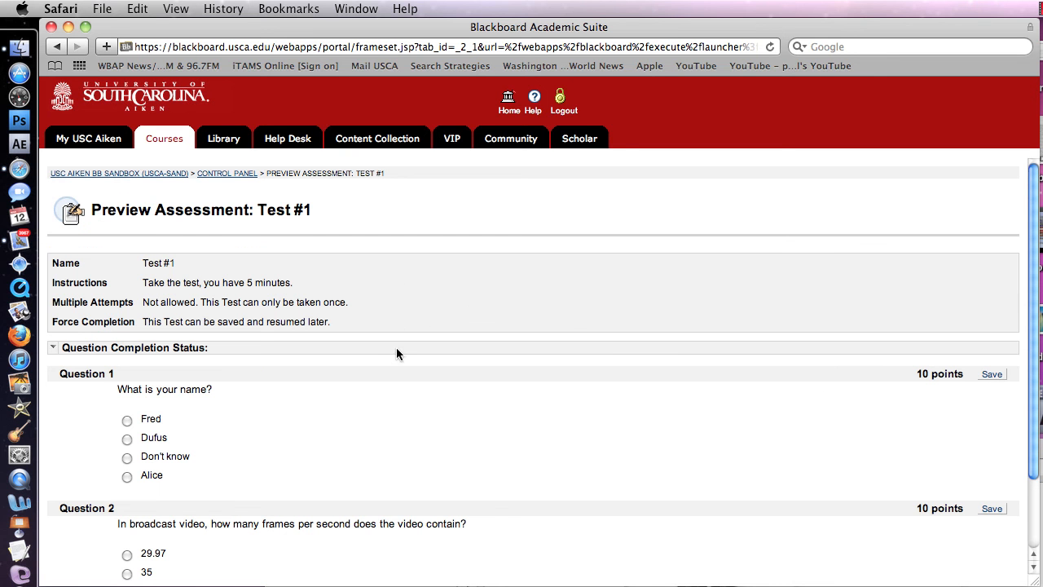
pyautogui.scroll(-3, 384, 371)
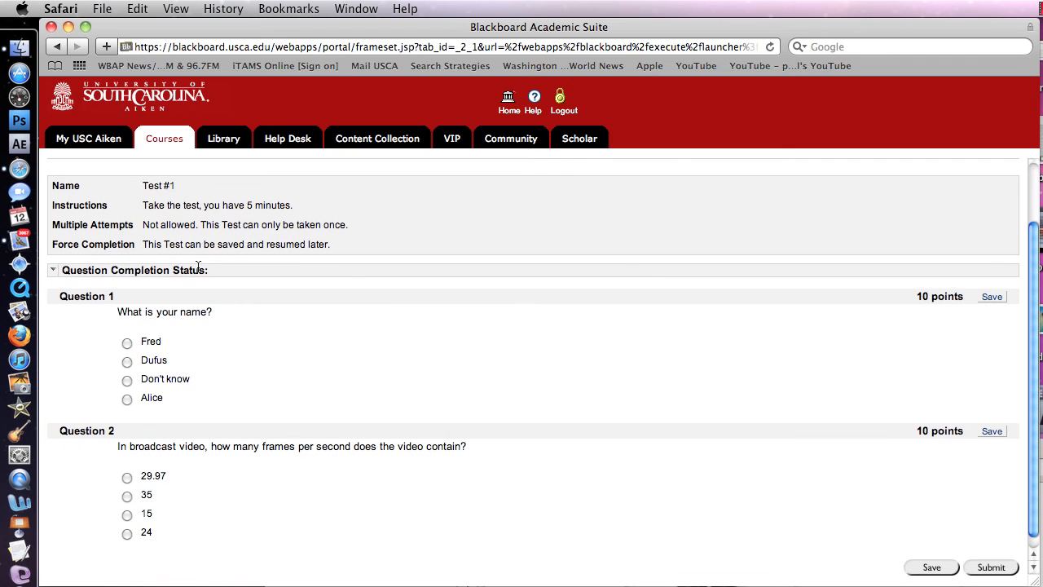